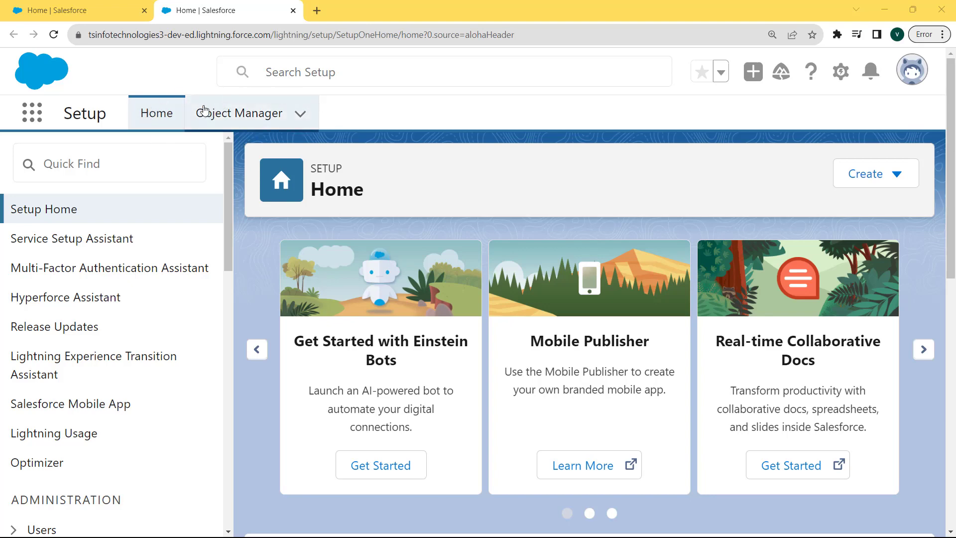
Find the Opportunity object in Object Manager with the search "oppor" and open its Fields & Relationships.
{"action": "left_click", "coordinate": [239, 116]}
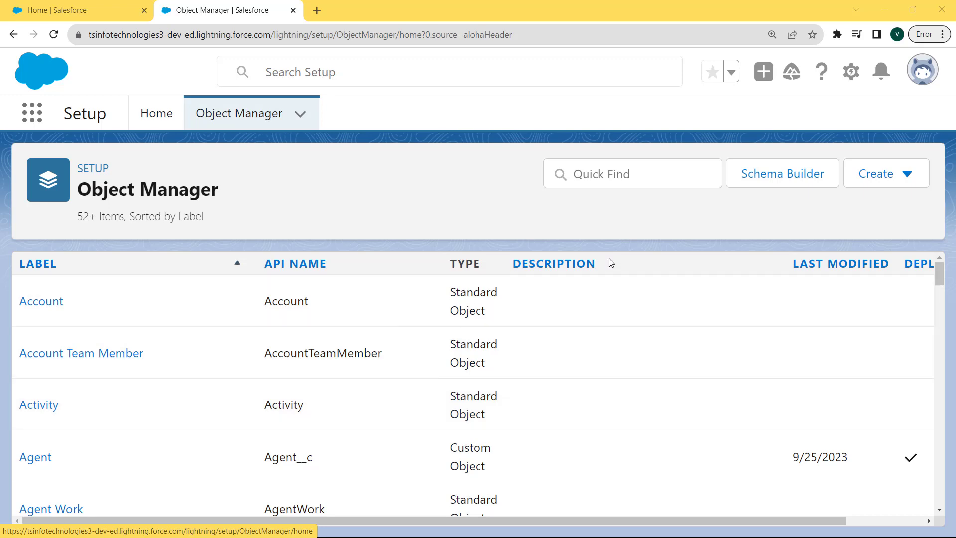
{"action": "left_click", "coordinate": [630, 166]}
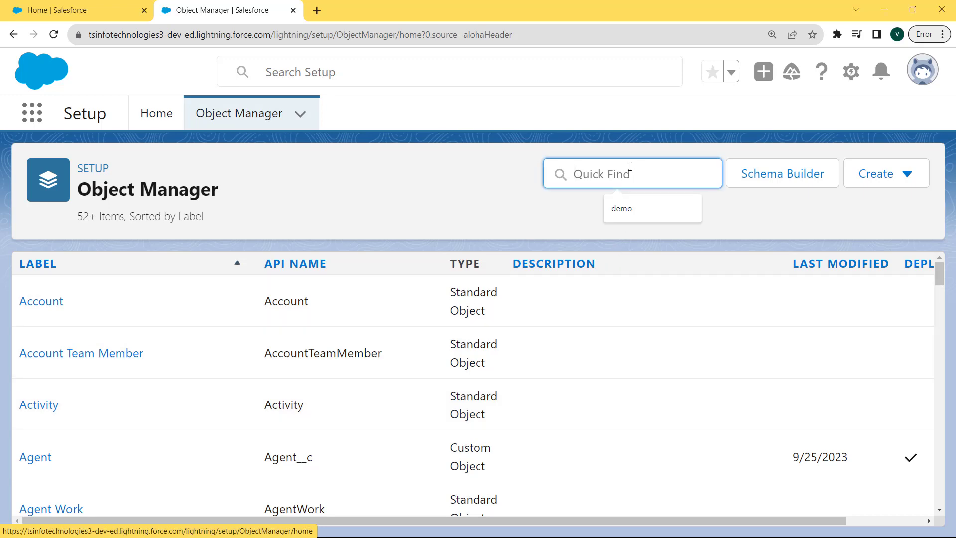
{"action": "type", "text": "oppor"}
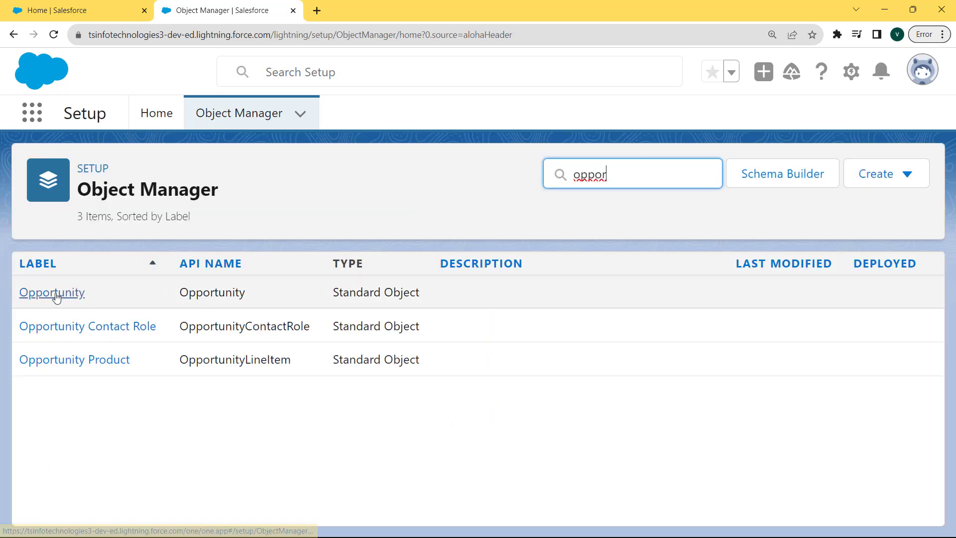
{"action": "left_click", "coordinate": [80, 292]}
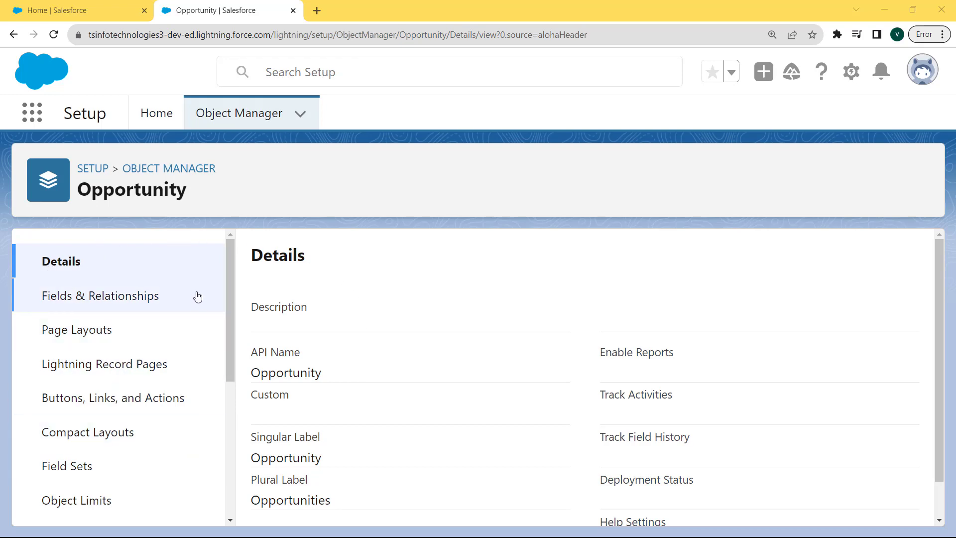
{"action": "left_click", "coordinate": [143, 297]}
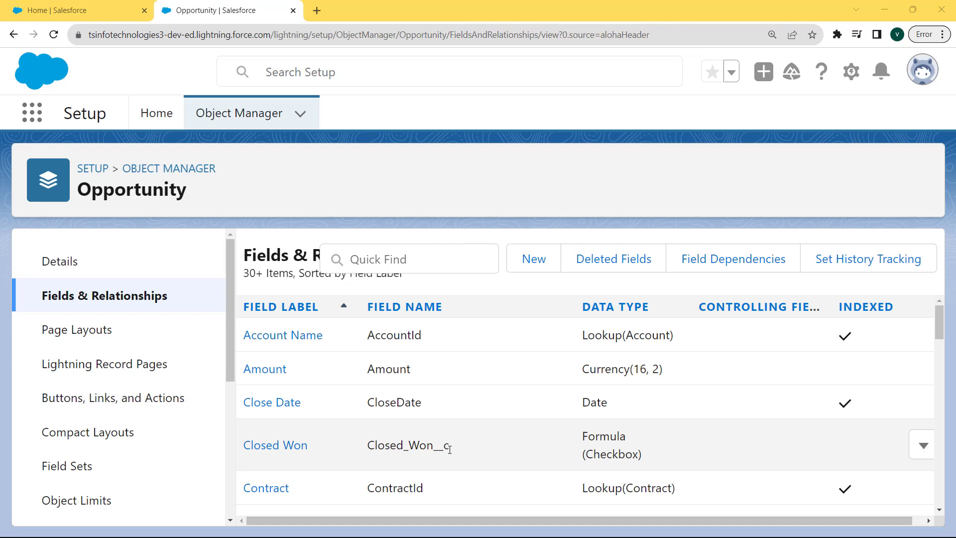
Start a new custom field on Opportunity with the Auto Number data type and proceed to its details.
{"action": "left_click", "coordinate": [543, 266]}
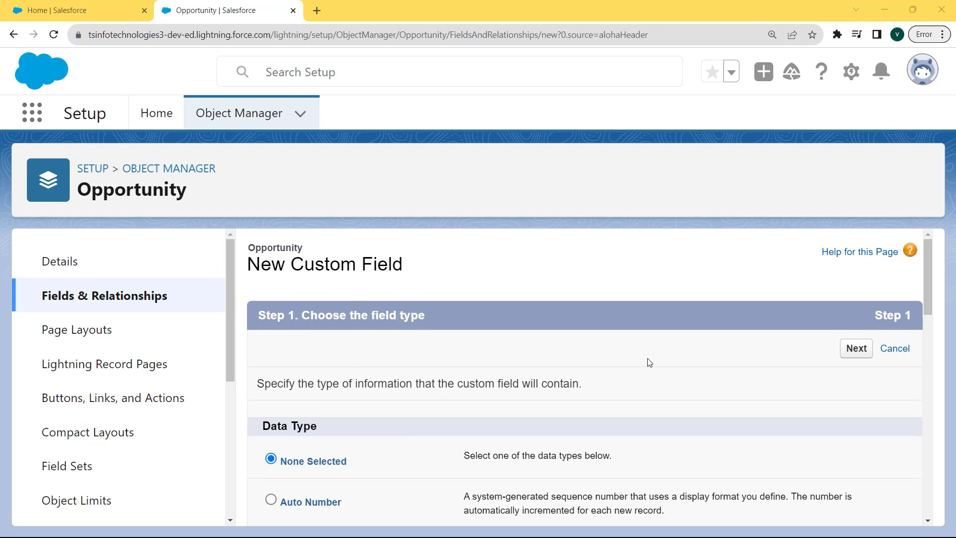
{"action": "left_click_drag", "start_coordinate": [925, 275], "coordinate": [926, 309]}
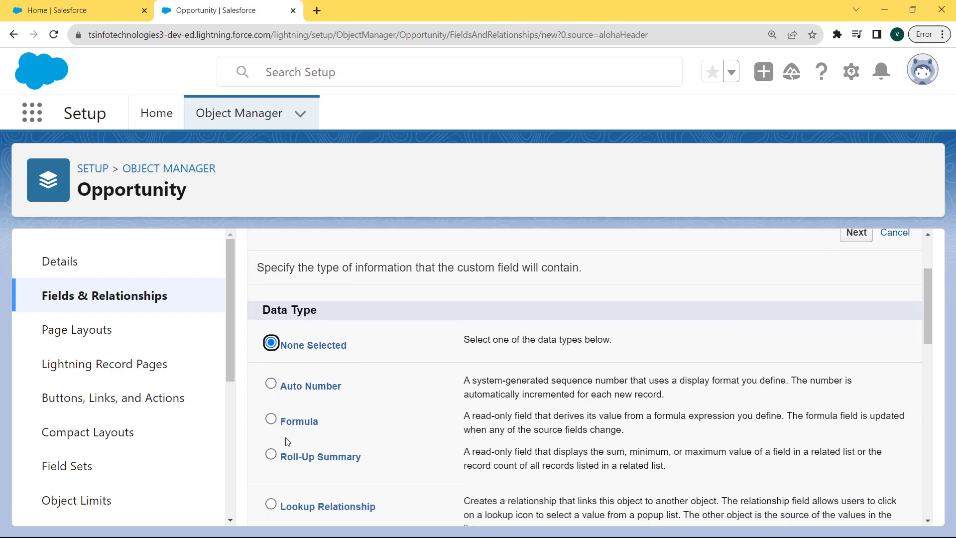
{"action": "left_click", "coordinate": [273, 387]}
{"action": "left_click", "coordinate": [854, 238]}
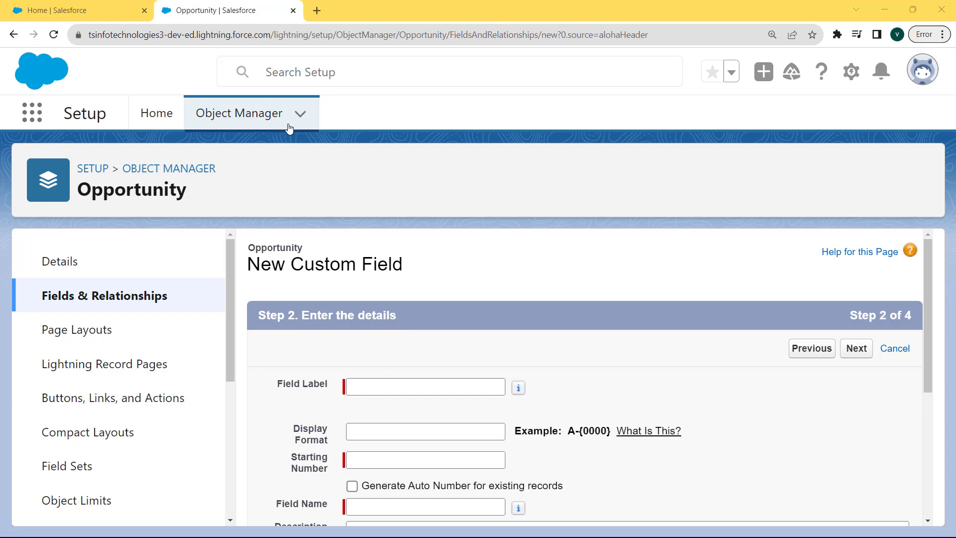
Enter the field label Opportunity Number and set the display format to Opp-{0000}.
{"action": "left_click", "coordinate": [367, 386]}
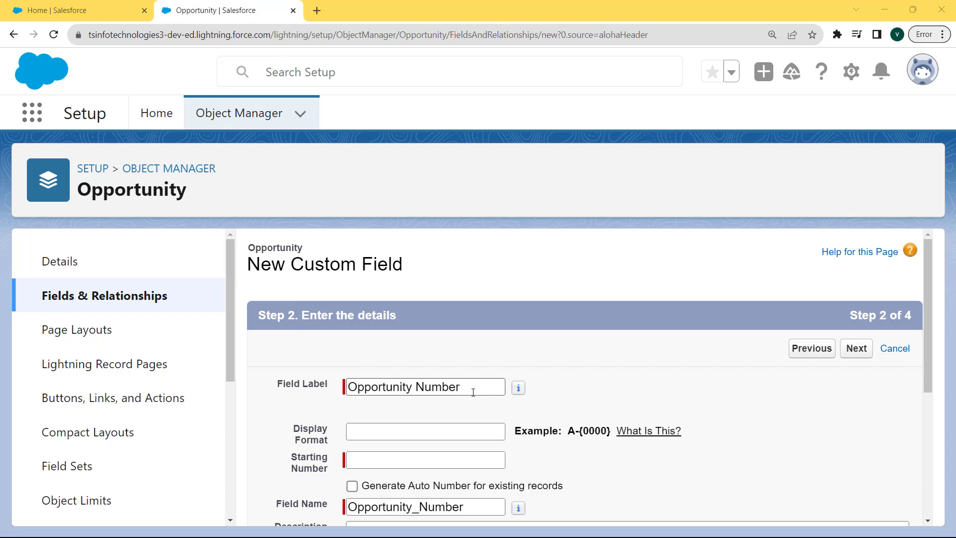
{"action": "left_click_drag", "start_coordinate": [473, 392], "coordinate": [348, 386]}
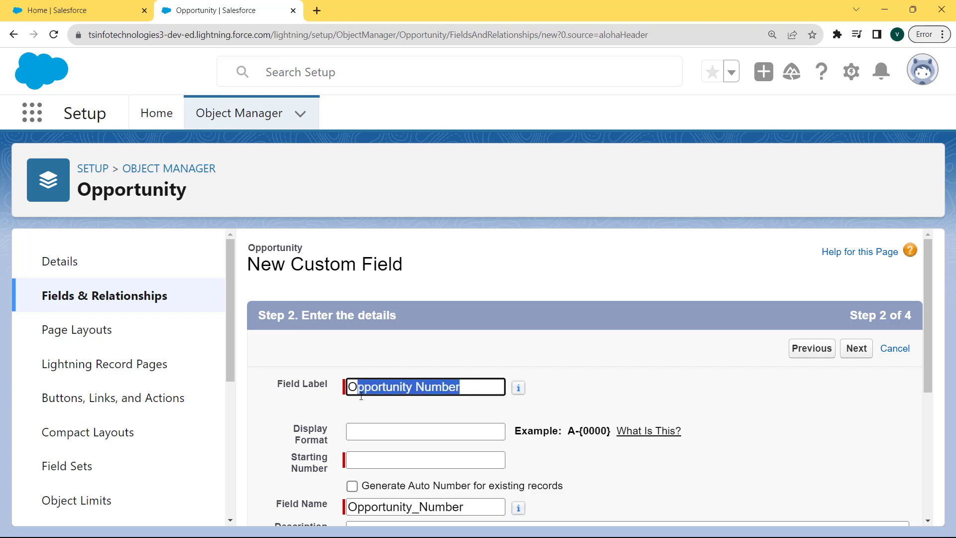
{"action": "left_click", "coordinate": [353, 432]}
{"action": "type", "text": "Opp-"}
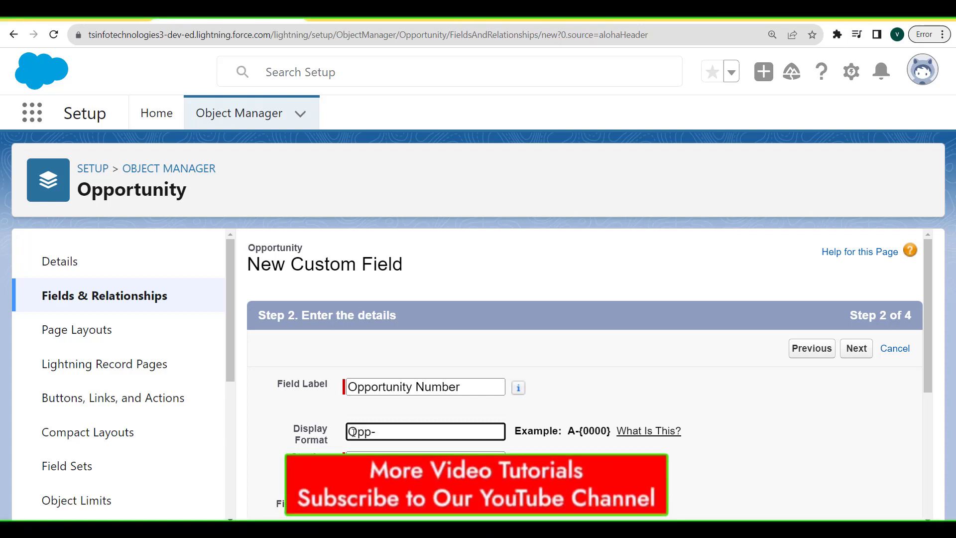
{"action": "type", "text": "{000"}
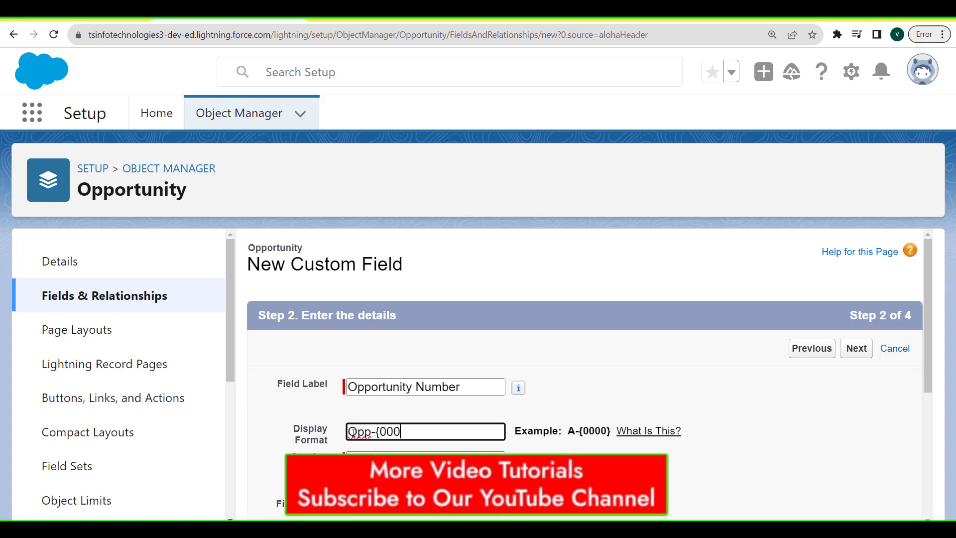
{"action": "type", "text": "0}"}
{"action": "key", "text": "Tab"}
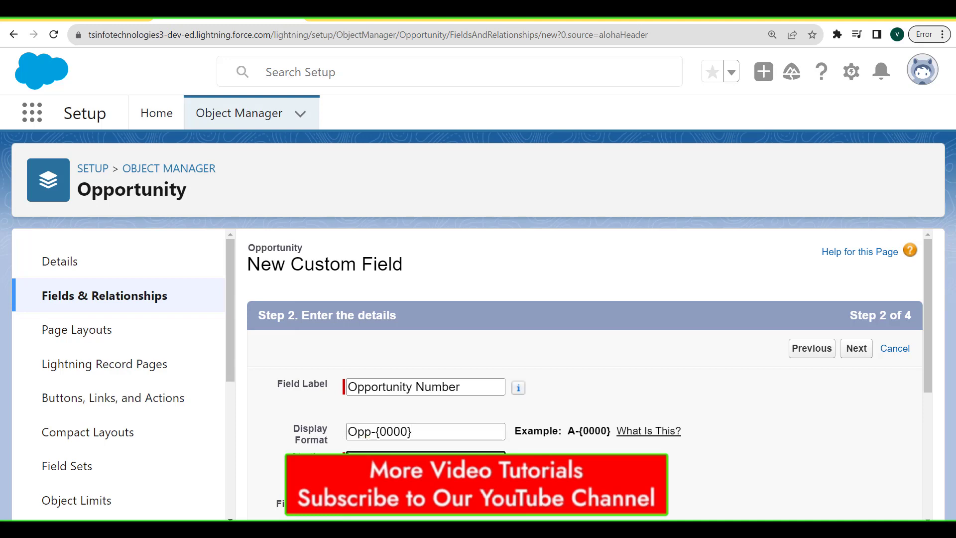
Set the starting number to 1, enable auto number generation for existing records, and continue to field-level security.
{"action": "scroll", "coordinate": [926, 315], "scroll_direction": "down", "scroll_amount": 2}
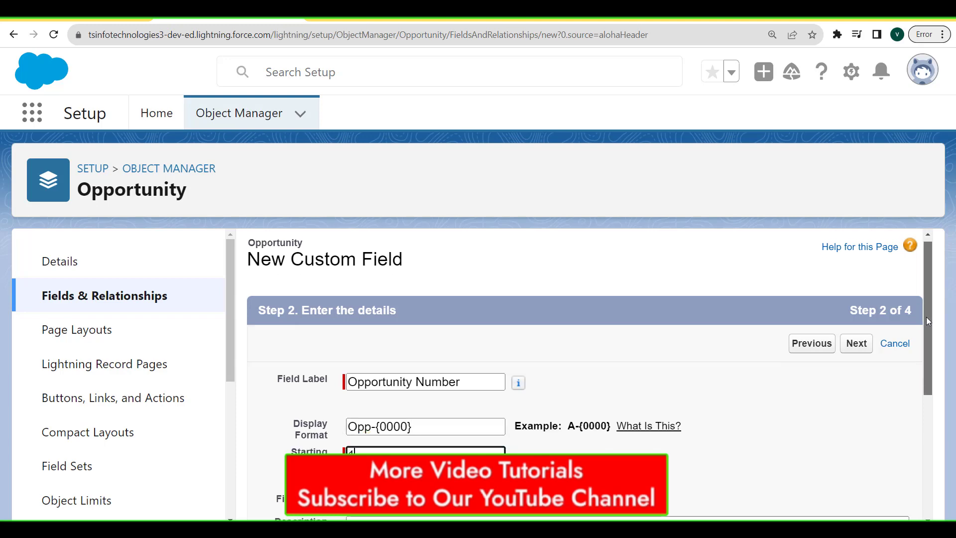
{"action": "type", "text": "1"}
{"action": "left_click", "coordinate": [352, 407]}
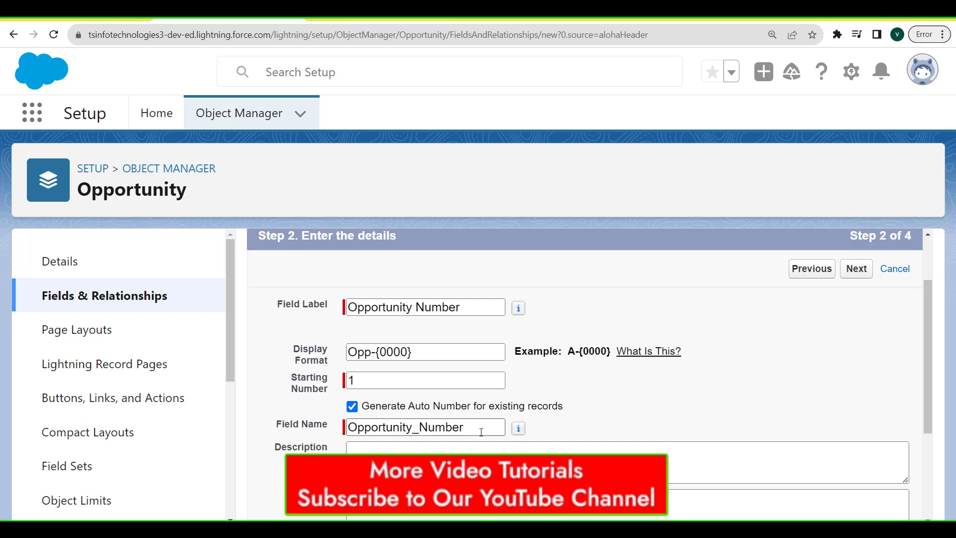
{"action": "left_click_drag", "start_coordinate": [482, 429], "coordinate": [351, 433]}
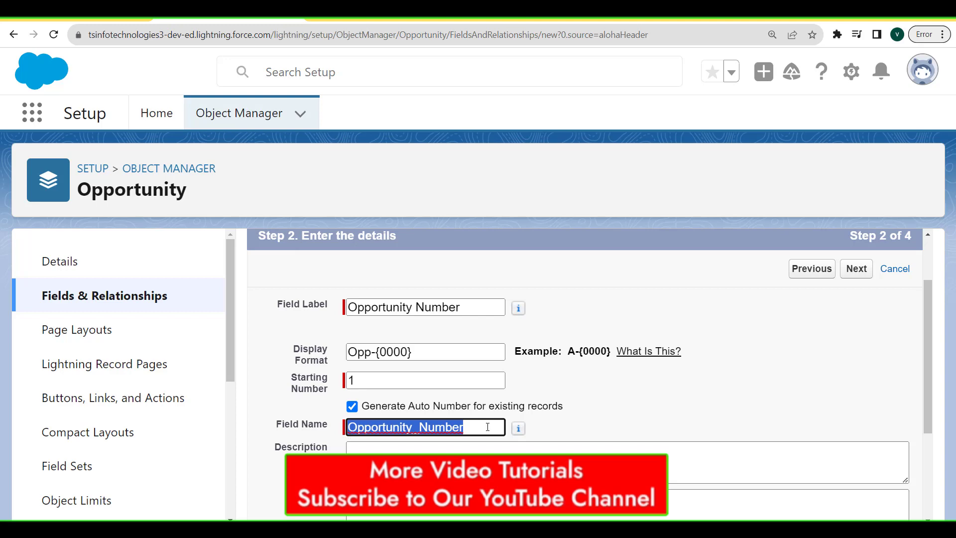
{"action": "left_click", "coordinate": [487, 427]}
{"action": "left_click", "coordinate": [857, 270]}
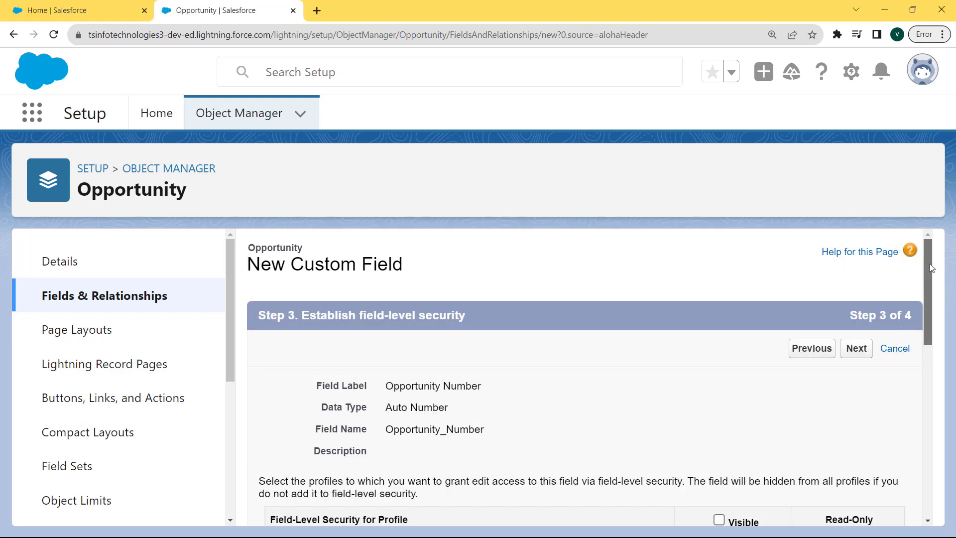
Make the Opportunity Number field visible to all profiles, save it with the default page layouts, and locate it in the field list.
{"action": "left_click_drag", "start_coordinate": [930, 263], "coordinate": [934, 302]}
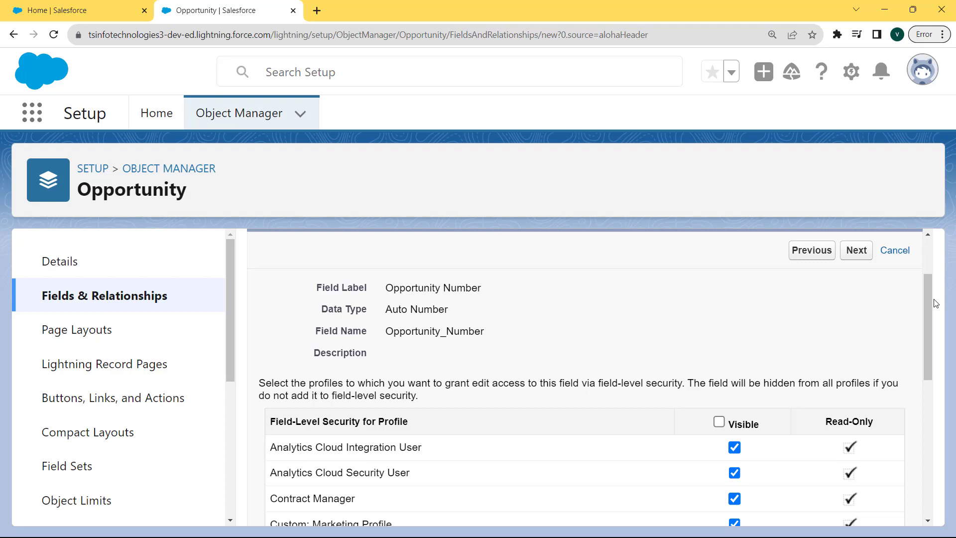
{"action": "left_click", "coordinate": [718, 422]}
{"action": "left_click", "coordinate": [866, 250]}
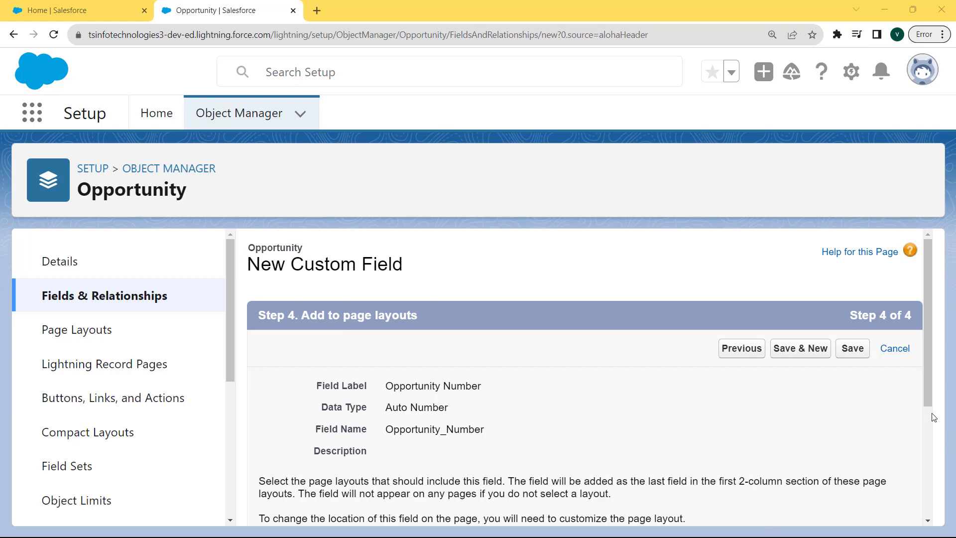
{"action": "left_click", "coordinate": [851, 350]}
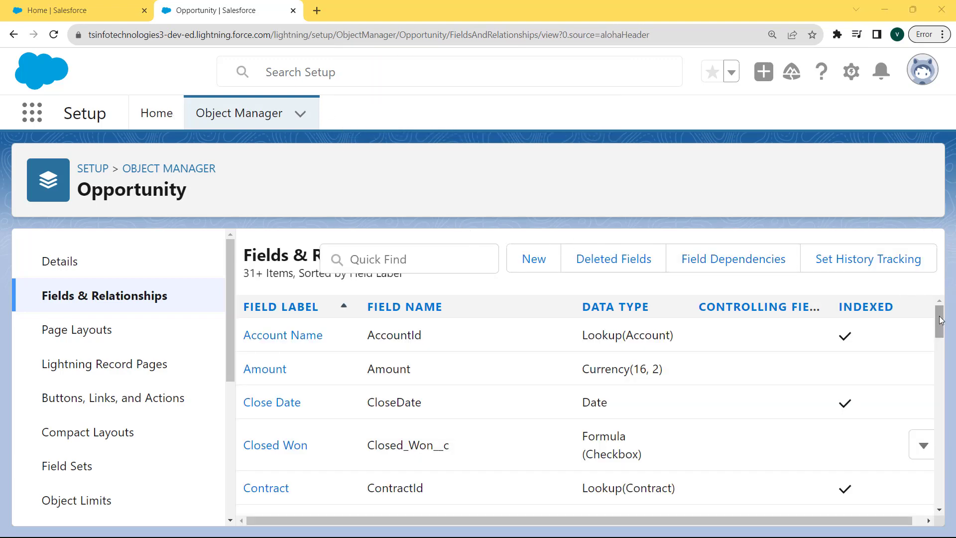
{"action": "left_click_drag", "start_coordinate": [940, 322], "coordinate": [946, 440]}
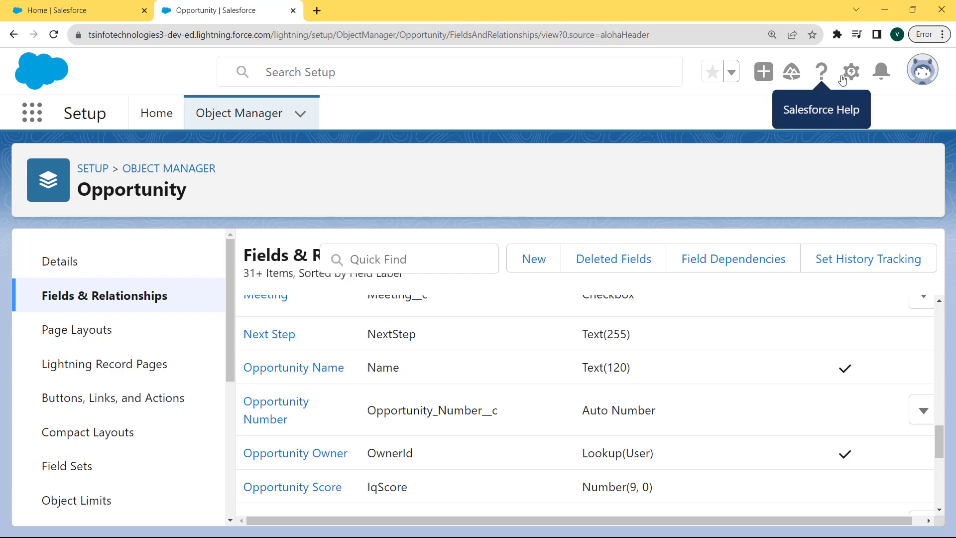
Switch the interface to Salesforce Classic and open Setup there.
{"action": "left_click", "coordinate": [928, 78]}
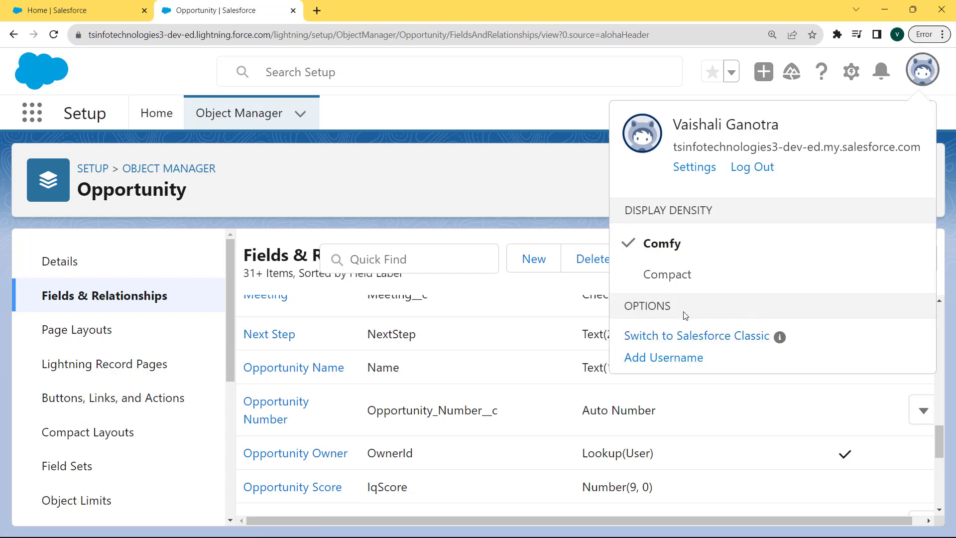
{"action": "left_click", "coordinate": [707, 338]}
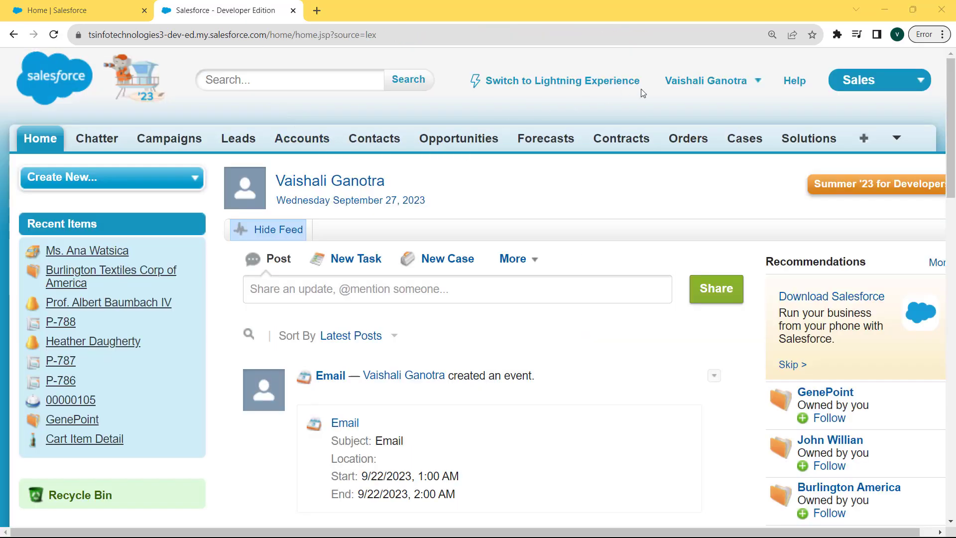
{"action": "left_click", "coordinate": [758, 82]}
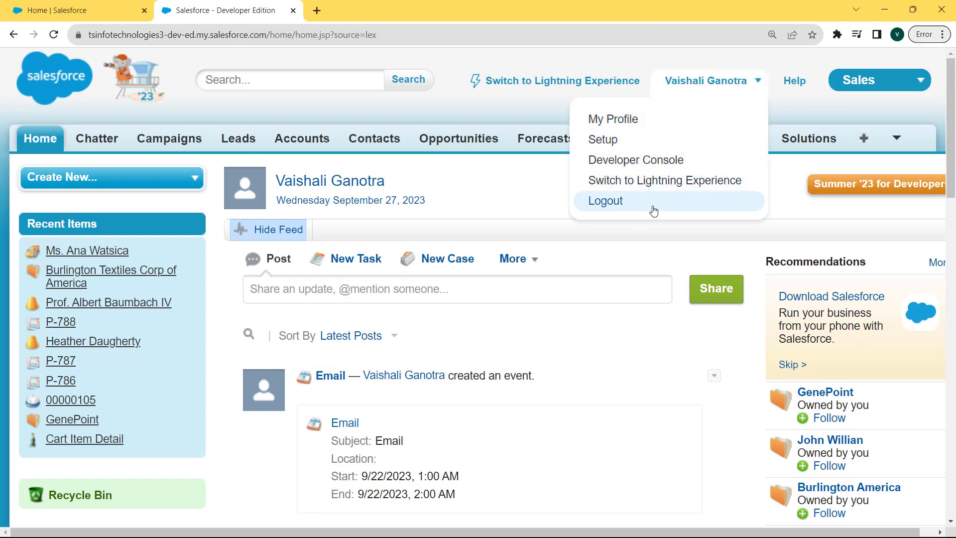
{"action": "left_click", "coordinate": [612, 139]}
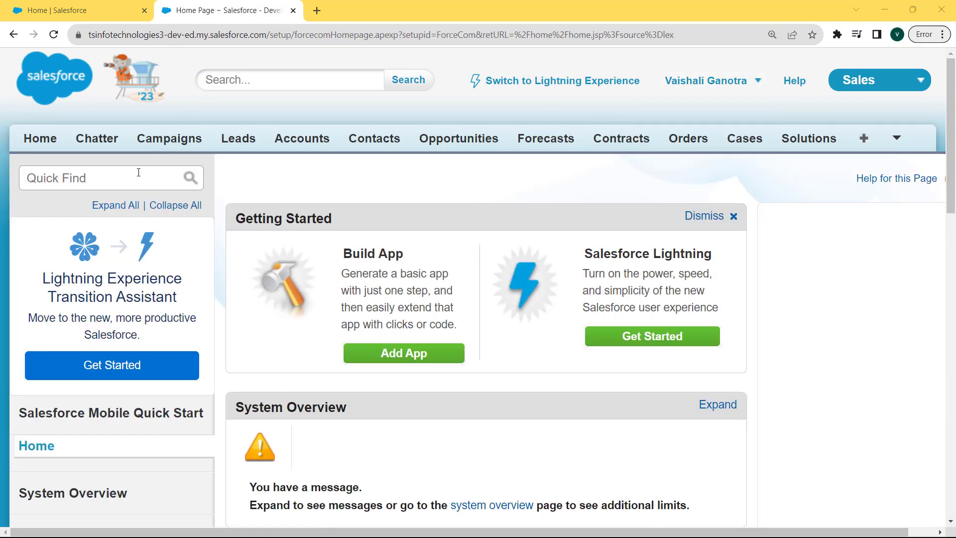
Search Setup for "contact" and open the Fields page under Customize > Contacts.
{"action": "left_click", "coordinate": [136, 175]}
{"action": "type", "text": "contact"}
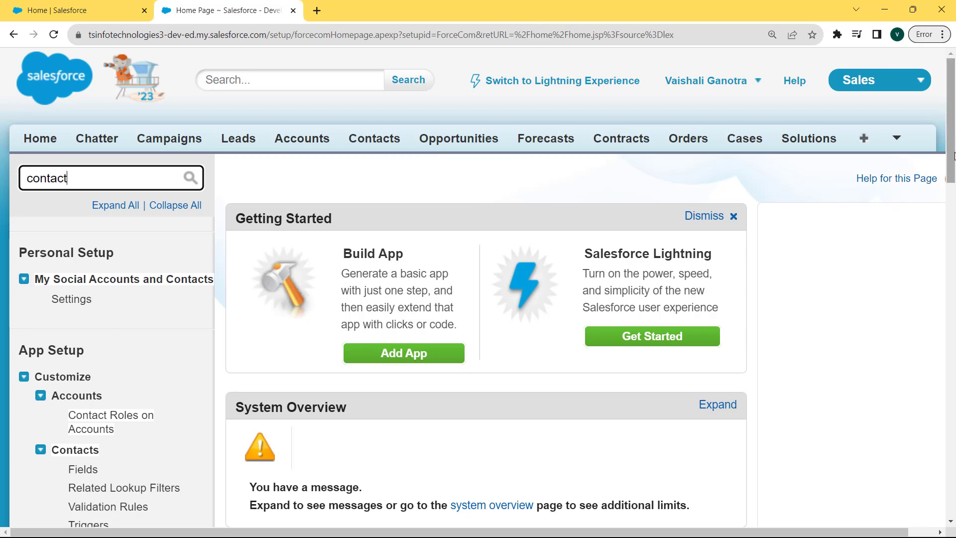
{"action": "left_click_drag", "start_coordinate": [953, 159], "coordinate": [954, 209]}
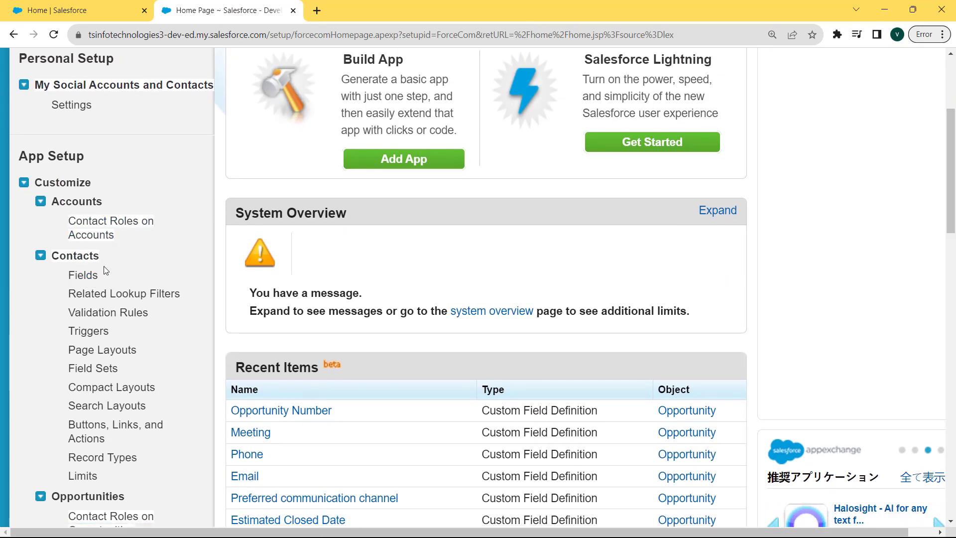
{"action": "left_click", "coordinate": [82, 275]}
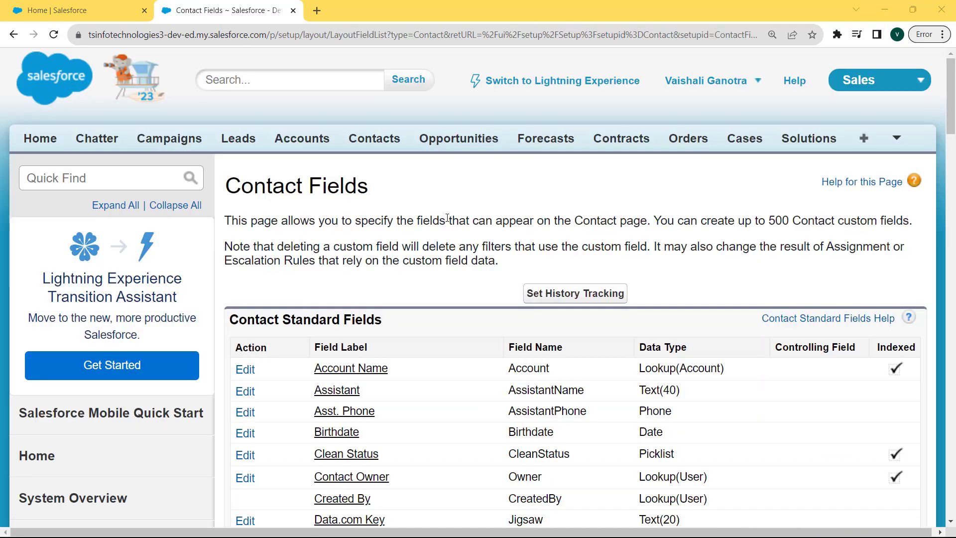
Start a new Contact custom field with the Auto Number data type and proceed to its details.
{"action": "left_click_drag", "start_coordinate": [952, 124], "coordinate": [953, 281]}
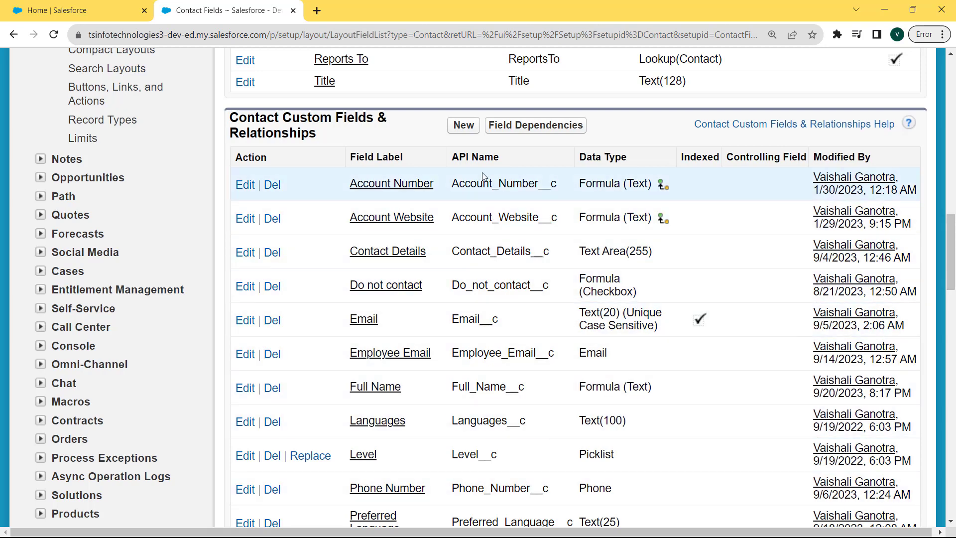
{"action": "left_click", "coordinate": [456, 128]}
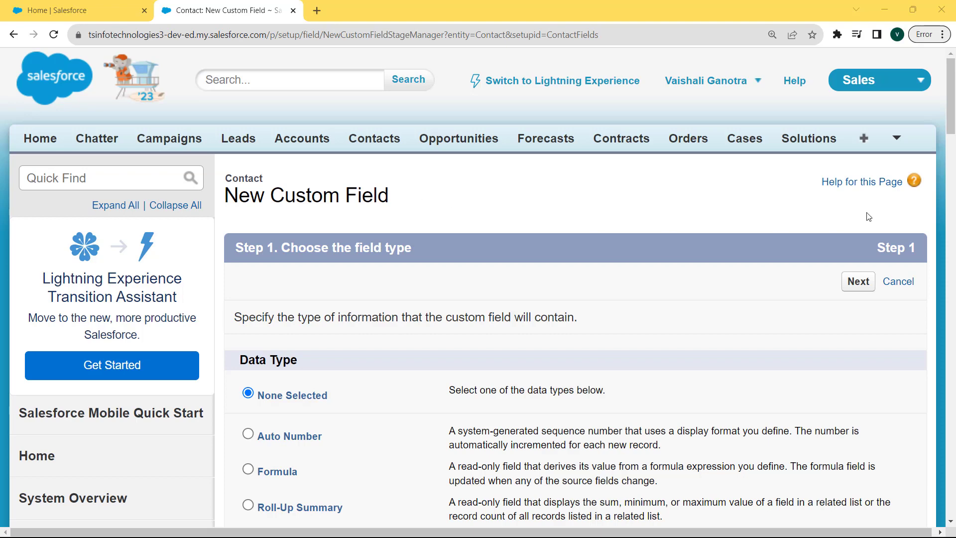
{"action": "left_click_drag", "start_coordinate": [953, 112], "coordinate": [953, 144]}
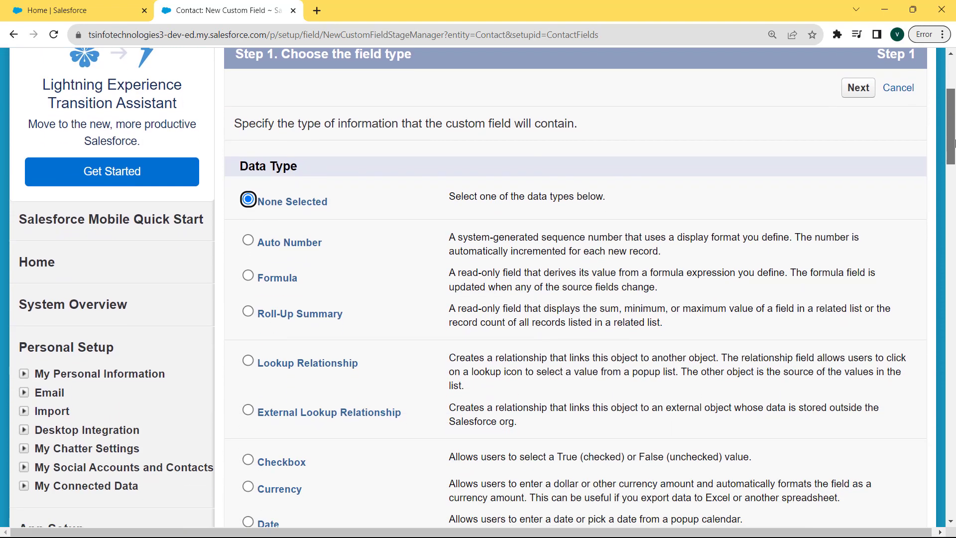
{"action": "left_click", "coordinate": [250, 240]}
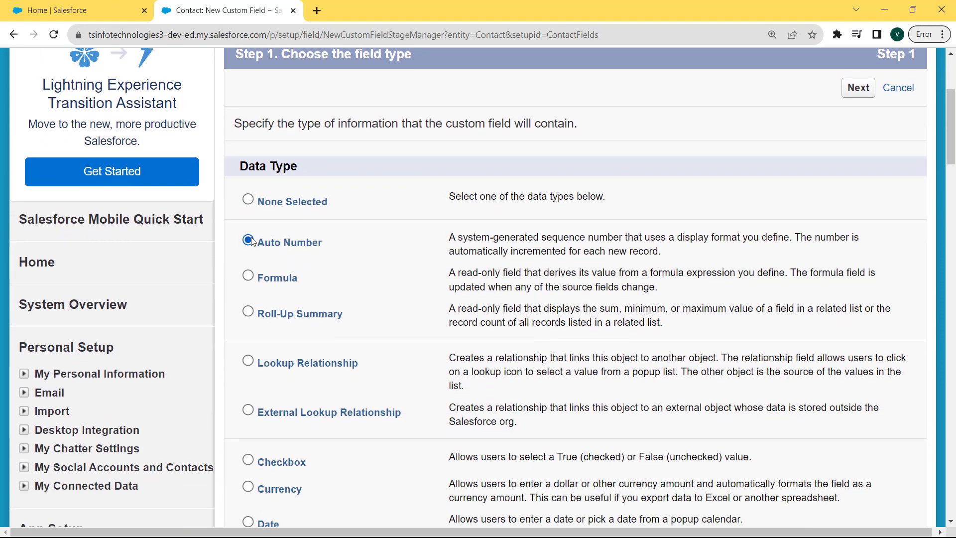
{"action": "left_click", "coordinate": [857, 89]}
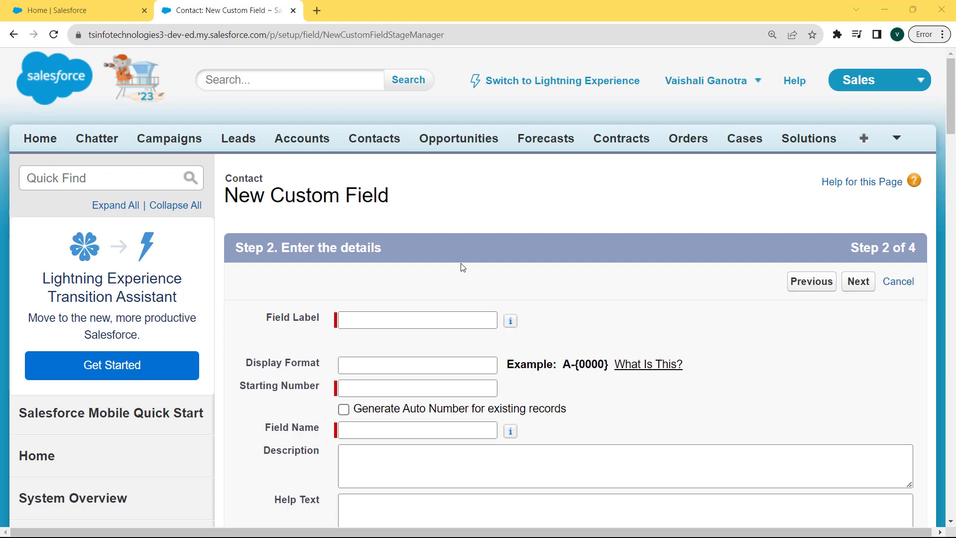
Label the Contact auto-number field Unique Id and set its display format to UNQ-{0000}.
{"action": "left_click", "coordinate": [407, 319]}
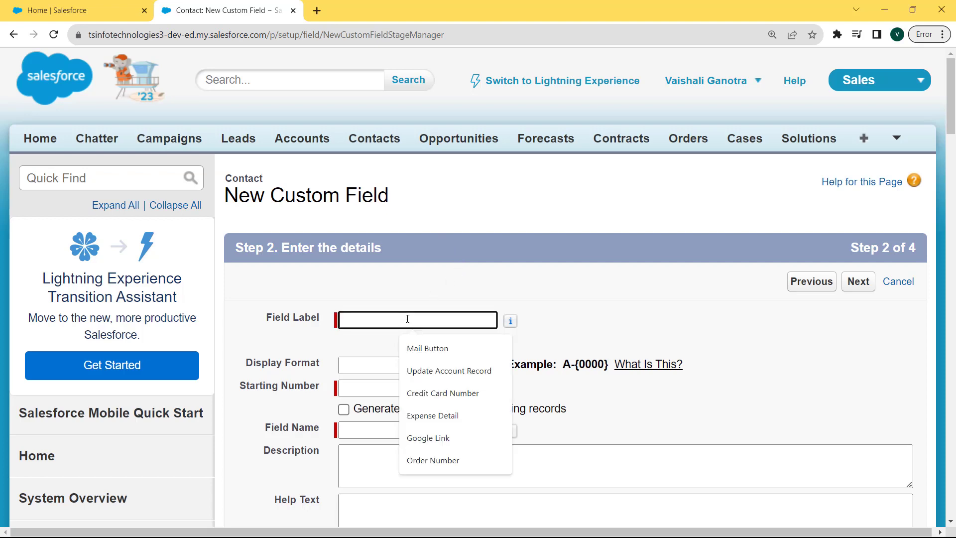
{"action": "type", "text": "Unique"}
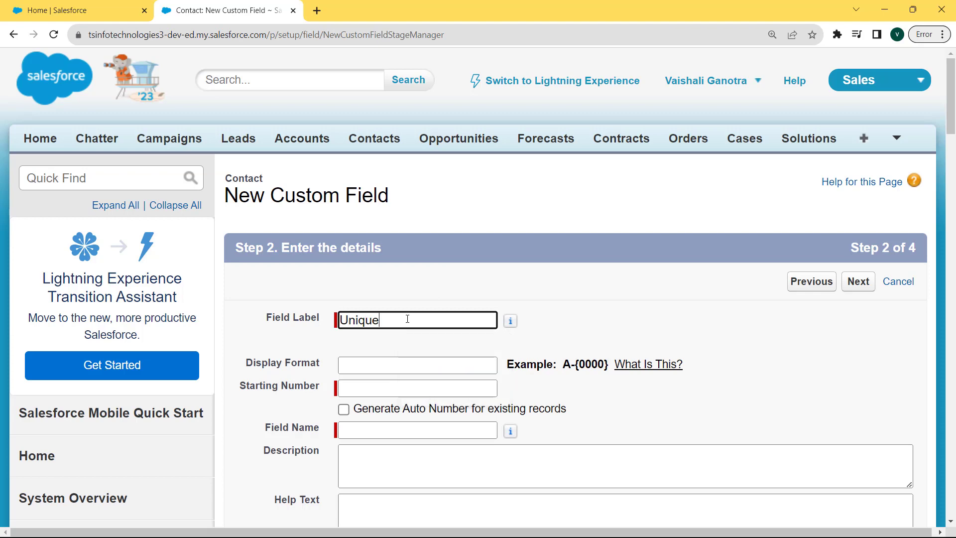
{"action": "type", "text": " Id"}
{"action": "left_click", "coordinate": [377, 367]}
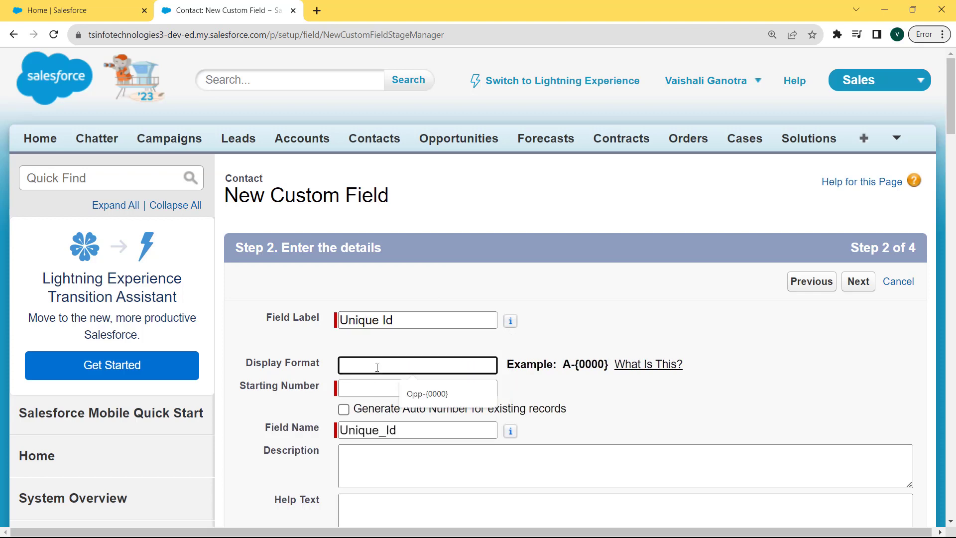
{"action": "type", "text": "UN"}
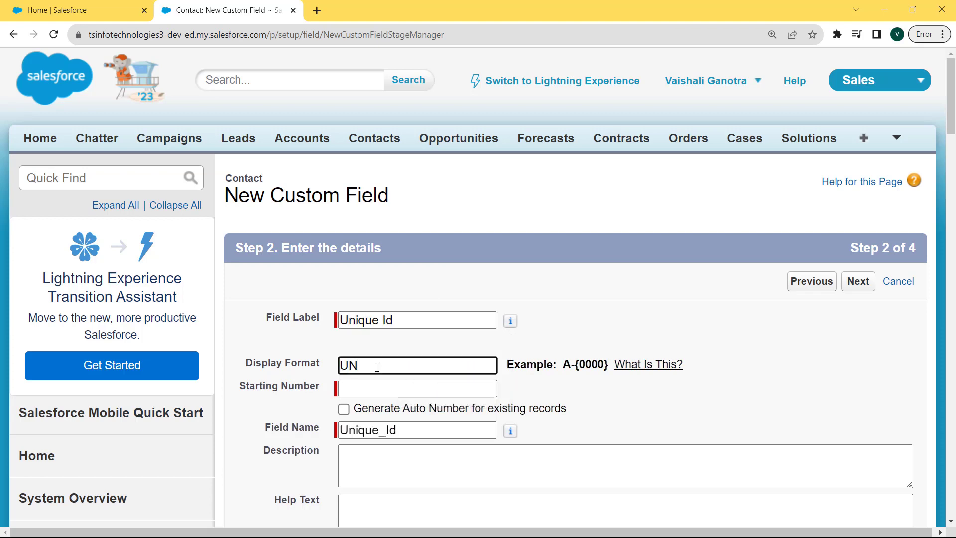
{"action": "type", "text": "Q-{0000}"}
Set the starting number to 1, enable auto-number generation for existing records, and proceed to field-level security with the field name Unique_Id.
{"action": "left_click", "coordinate": [343, 387]}
{"action": "type", "text": "1"}
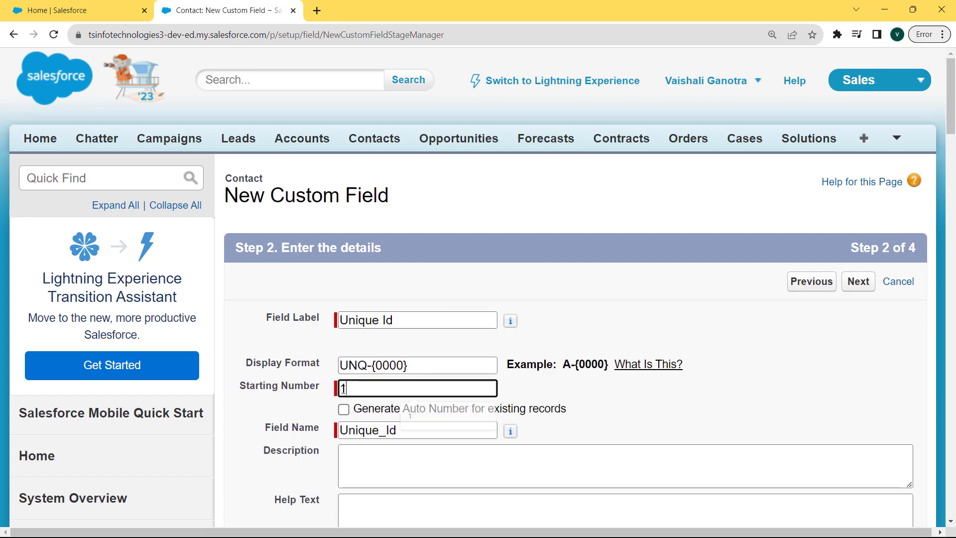
{"action": "left_click", "coordinate": [343, 410]}
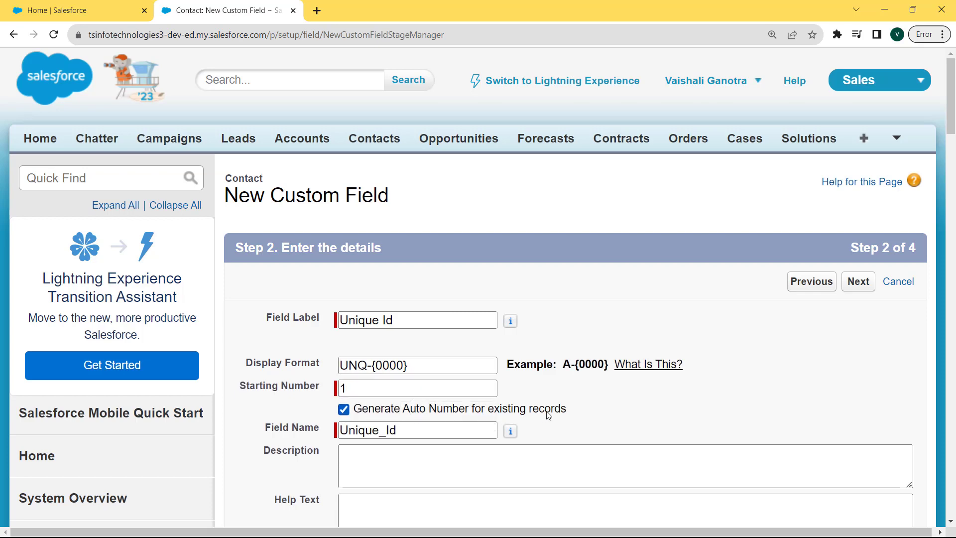
{"action": "left_click", "coordinate": [436, 433]}
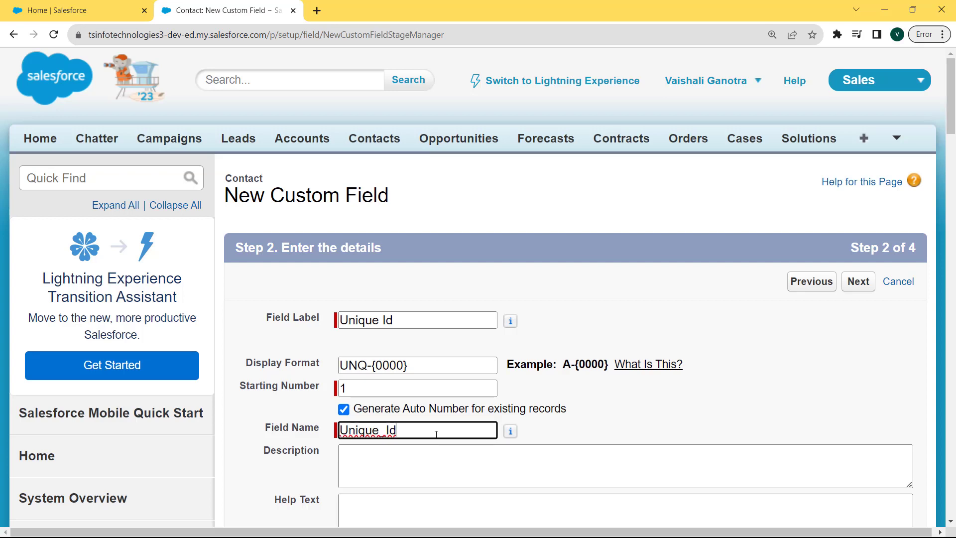
{"action": "left_click_drag", "start_coordinate": [420, 434], "coordinate": [338, 437]}
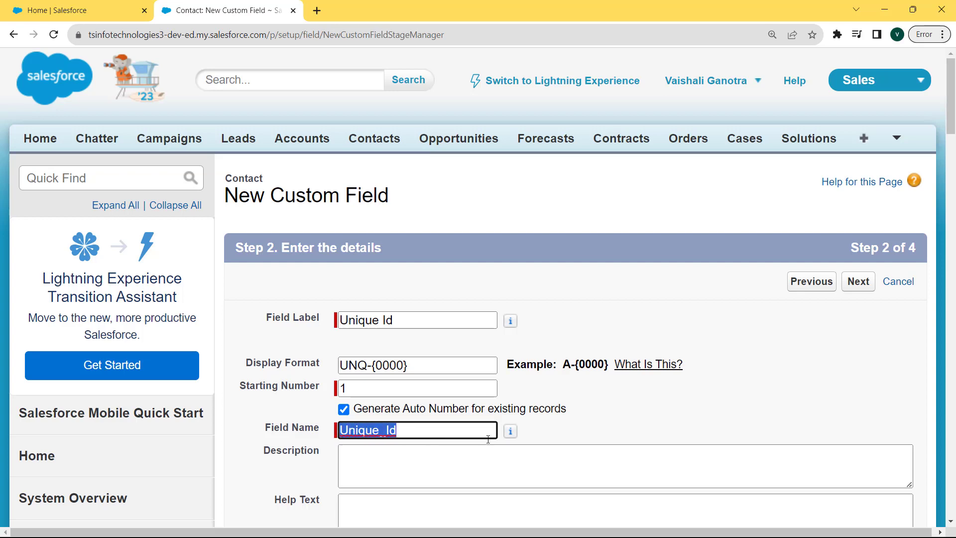
{"action": "left_click", "coordinate": [858, 281]}
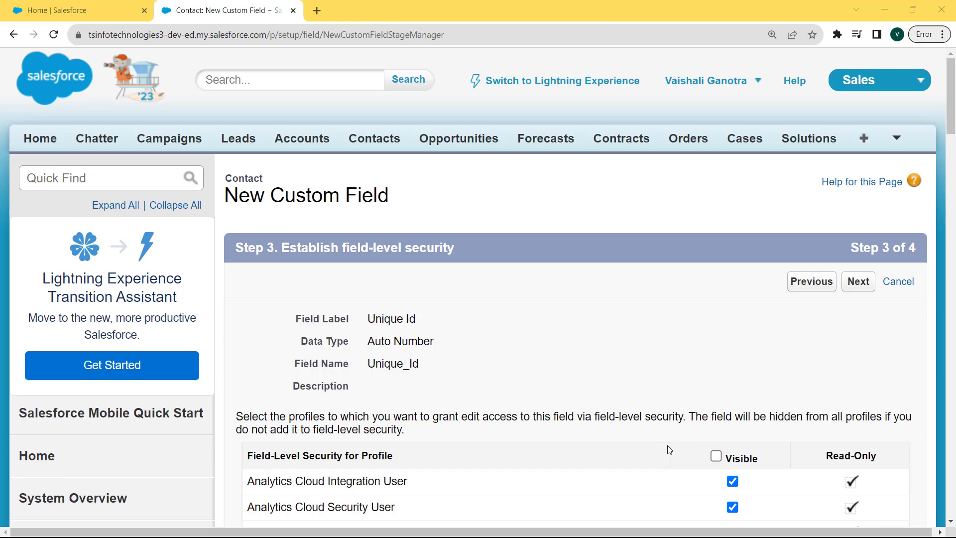
Make the Unique Id field visible to all profiles, save it with the default page layouts, and locate it among the Contact custom fields.
{"action": "left_click", "coordinate": [716, 456]}
{"action": "left_click", "coordinate": [863, 290]}
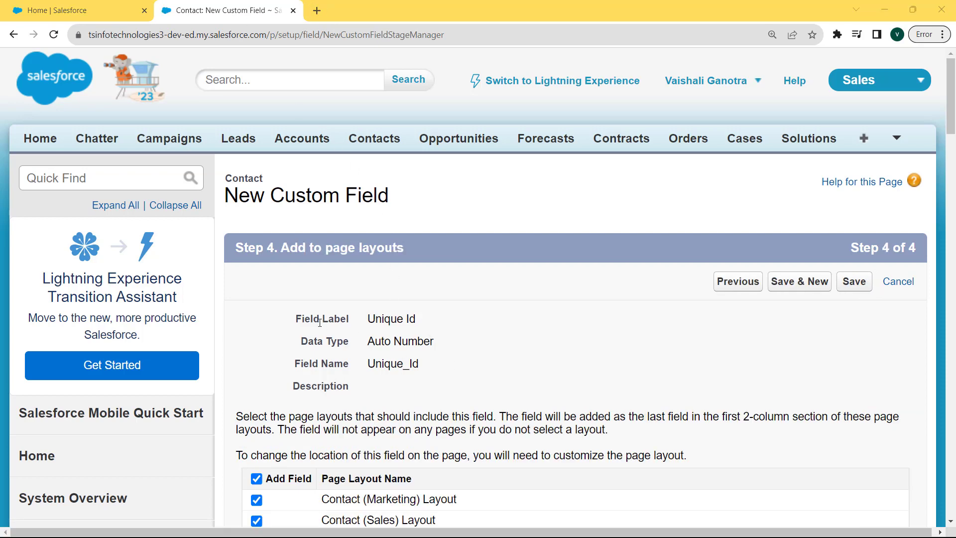
{"action": "left_click", "coordinate": [853, 282]}
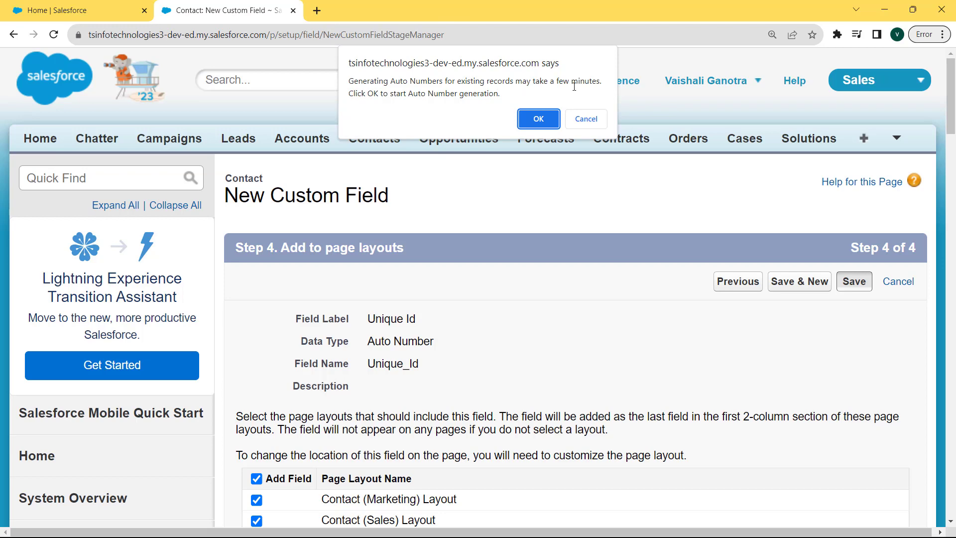
{"action": "left_click", "coordinate": [538, 118]}
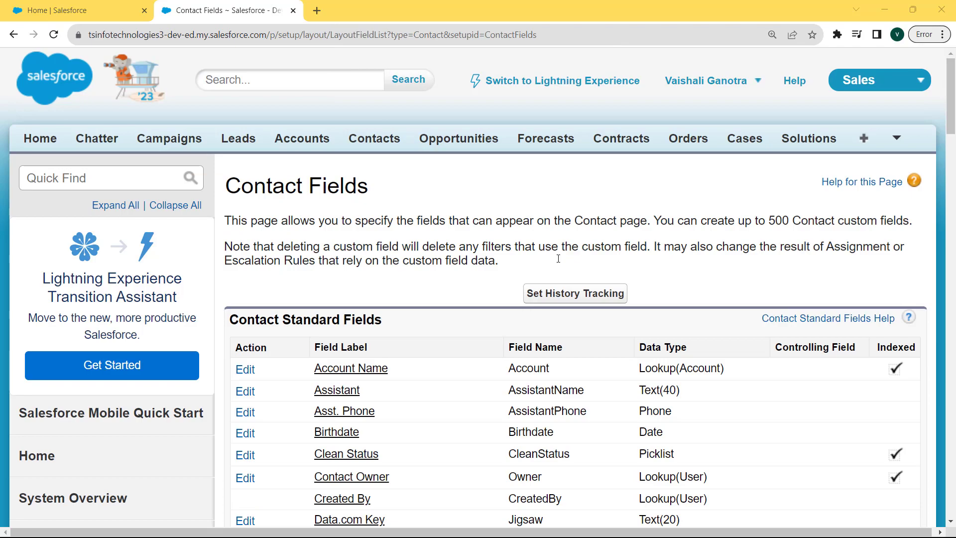
{"action": "left_click_drag", "start_coordinate": [951, 92], "coordinate": [953, 277]}
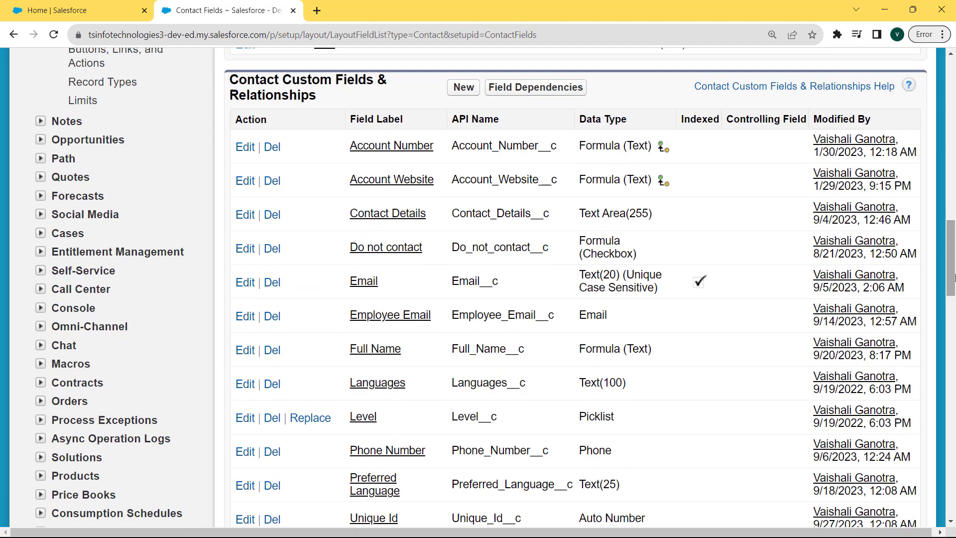
{"action": "scroll", "coordinate": [952, 277], "scroll_direction": "down", "scroll_amount": 2}
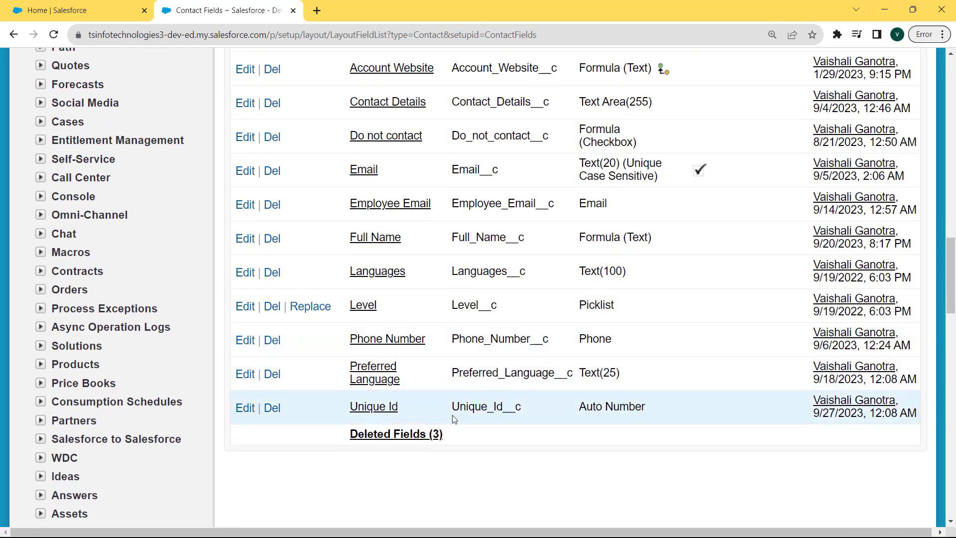